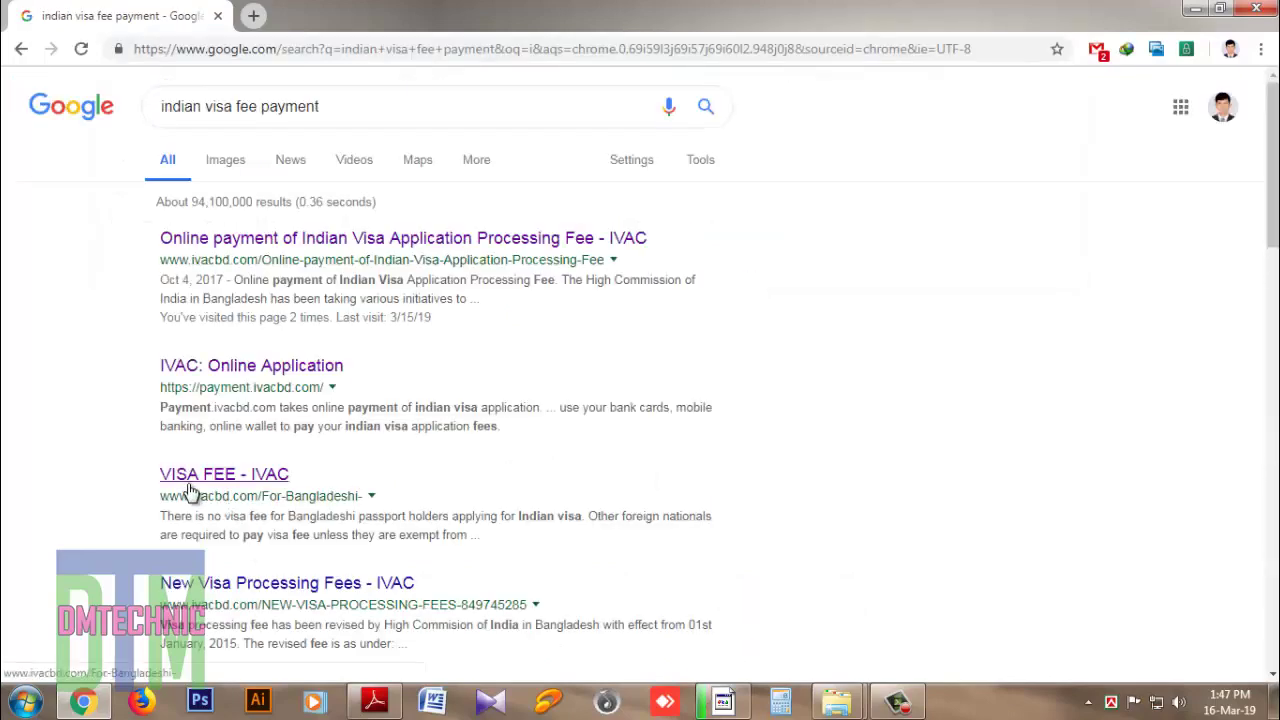
Step: Open the 'VISA FEE - IVAC' result, then follow the Visa Processing Fee Payment banner to the IVAC payment site
click(192, 491)
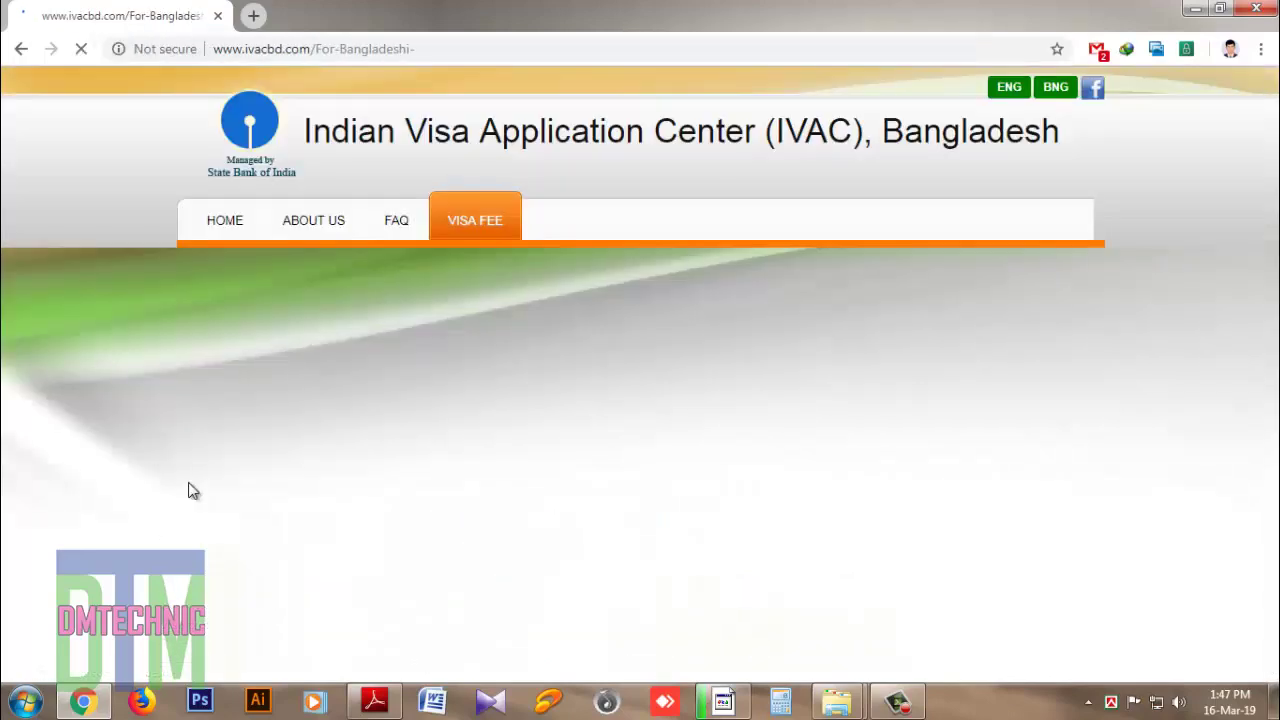
scroll(1272, 210, down, 4)
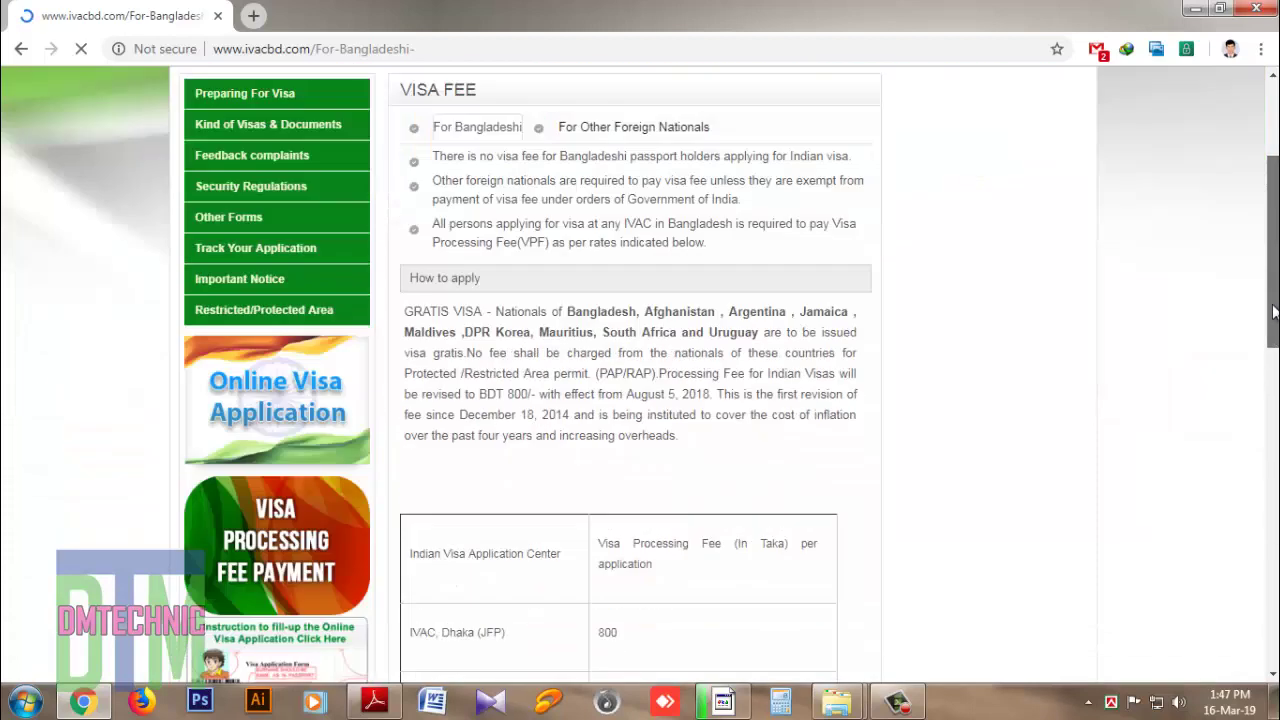
click(286, 384)
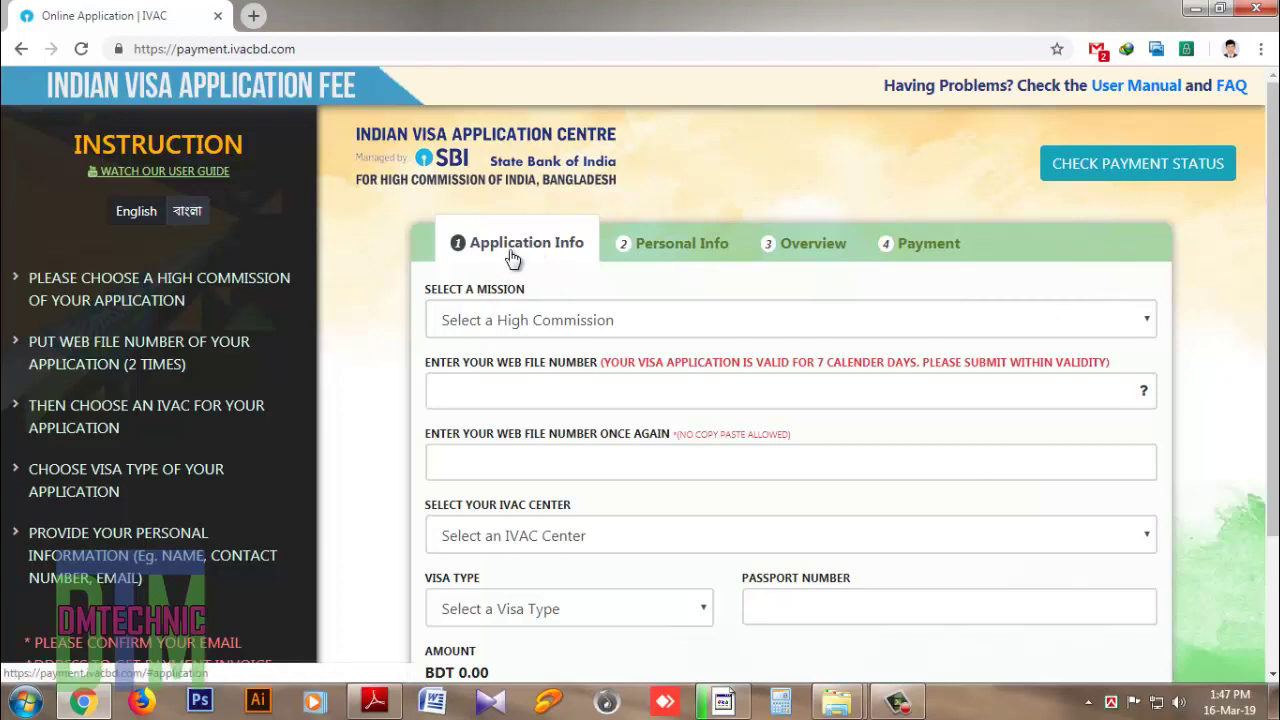
Step: Select Dhaka as the mission and enter the application's web file number, fixing a typo
click(528, 320)
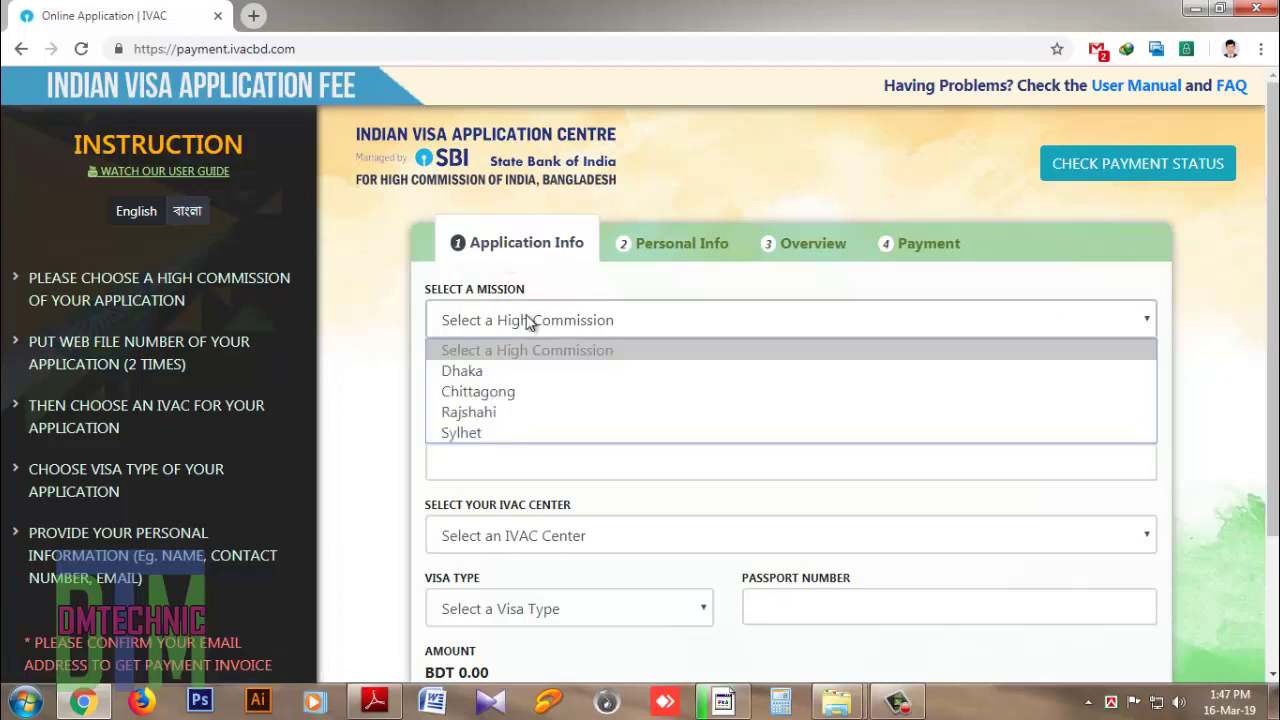
click(499, 372)
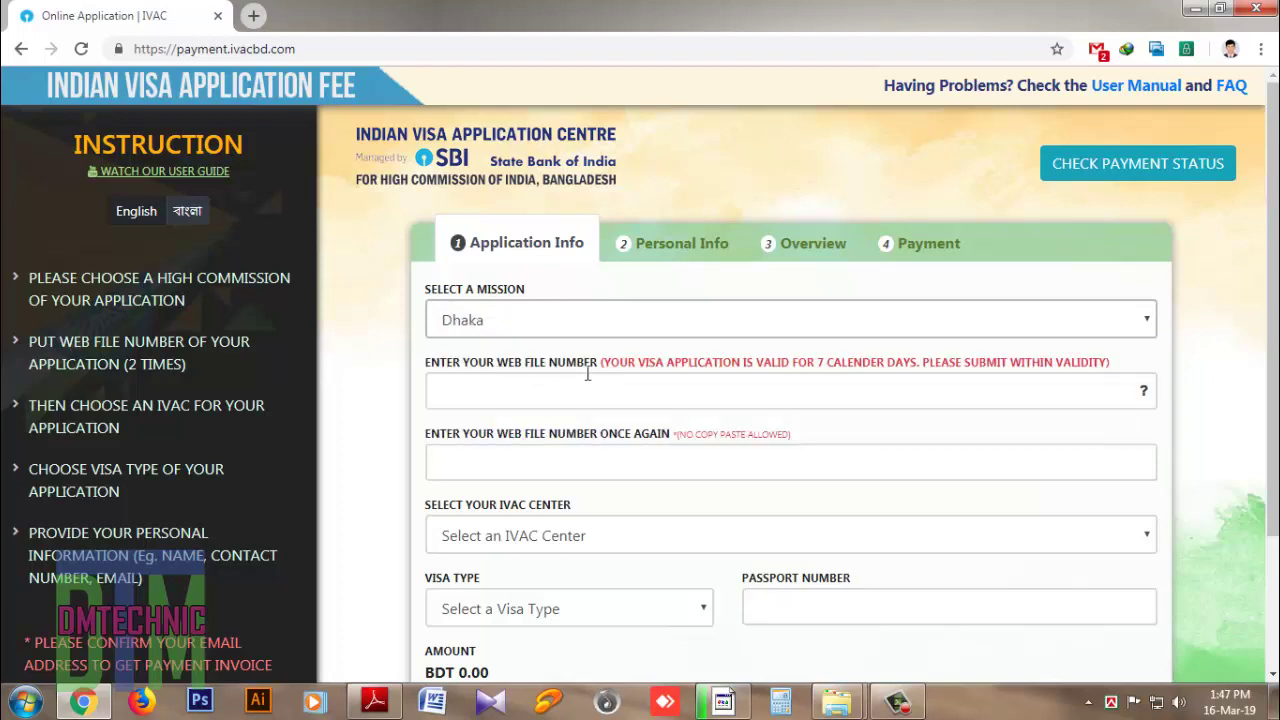
click(567, 384)
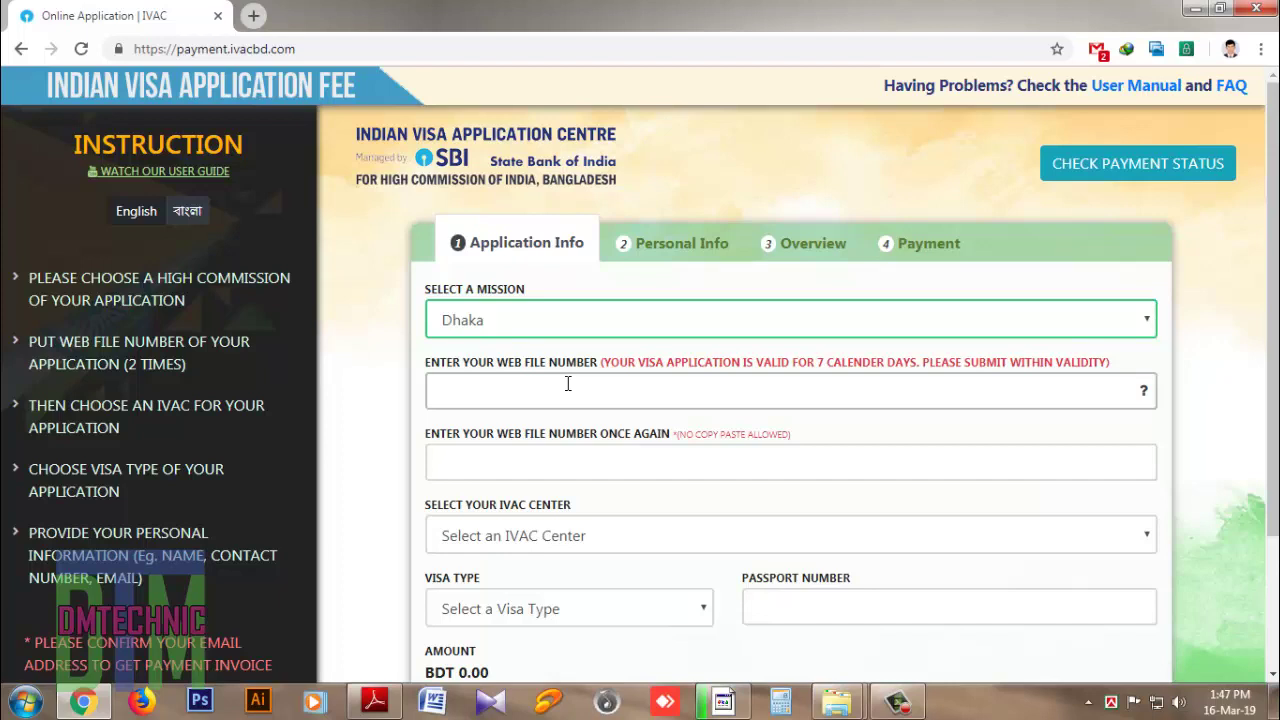
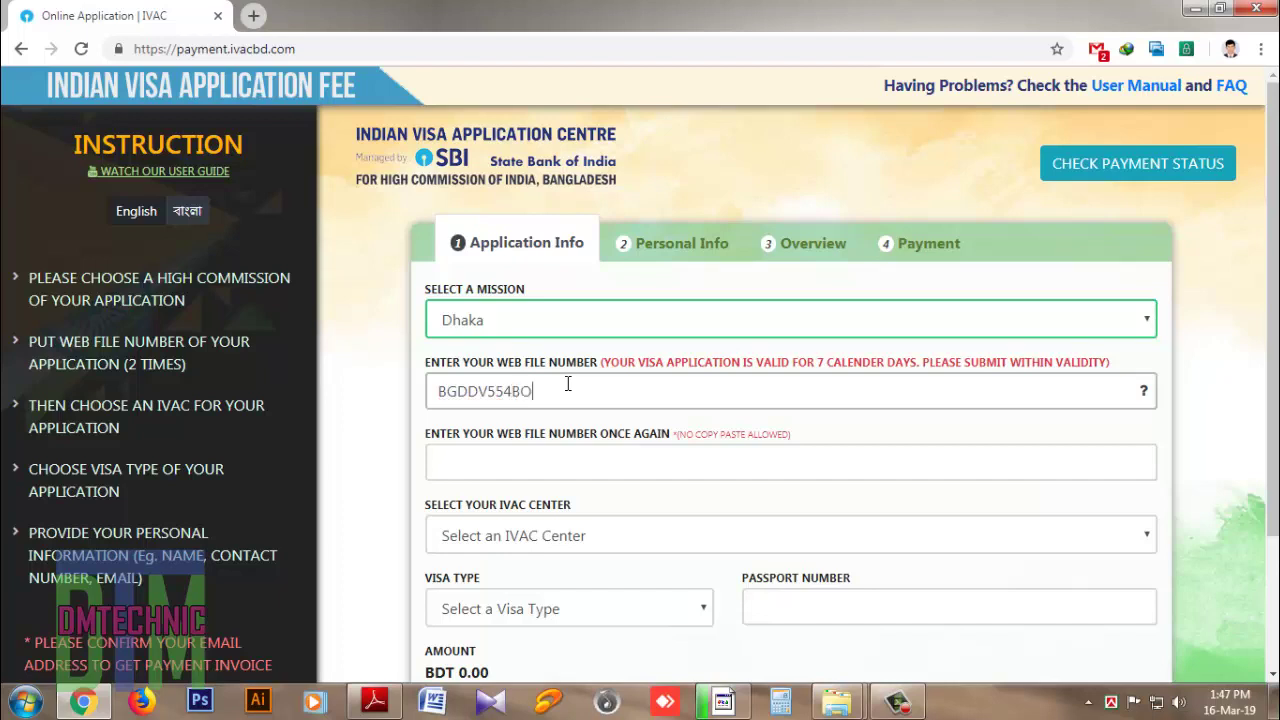
Step: Re-enter the same web file number in the confirmation field
click(496, 457)
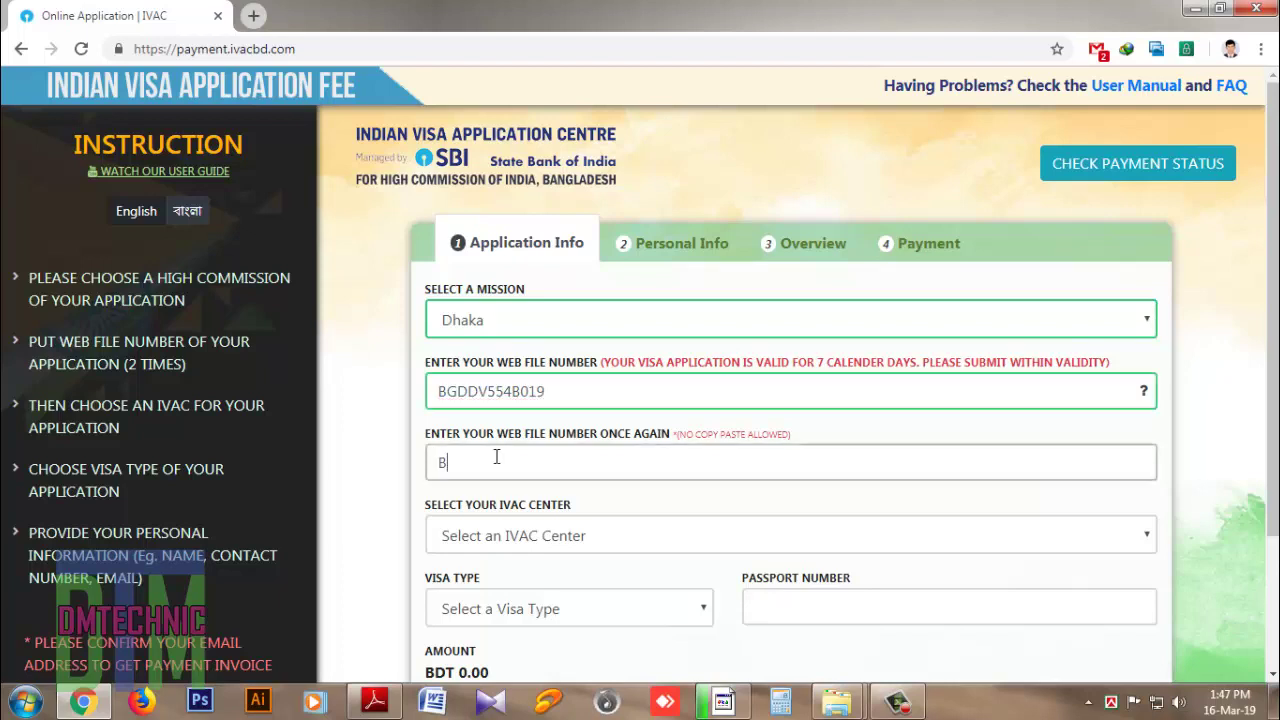
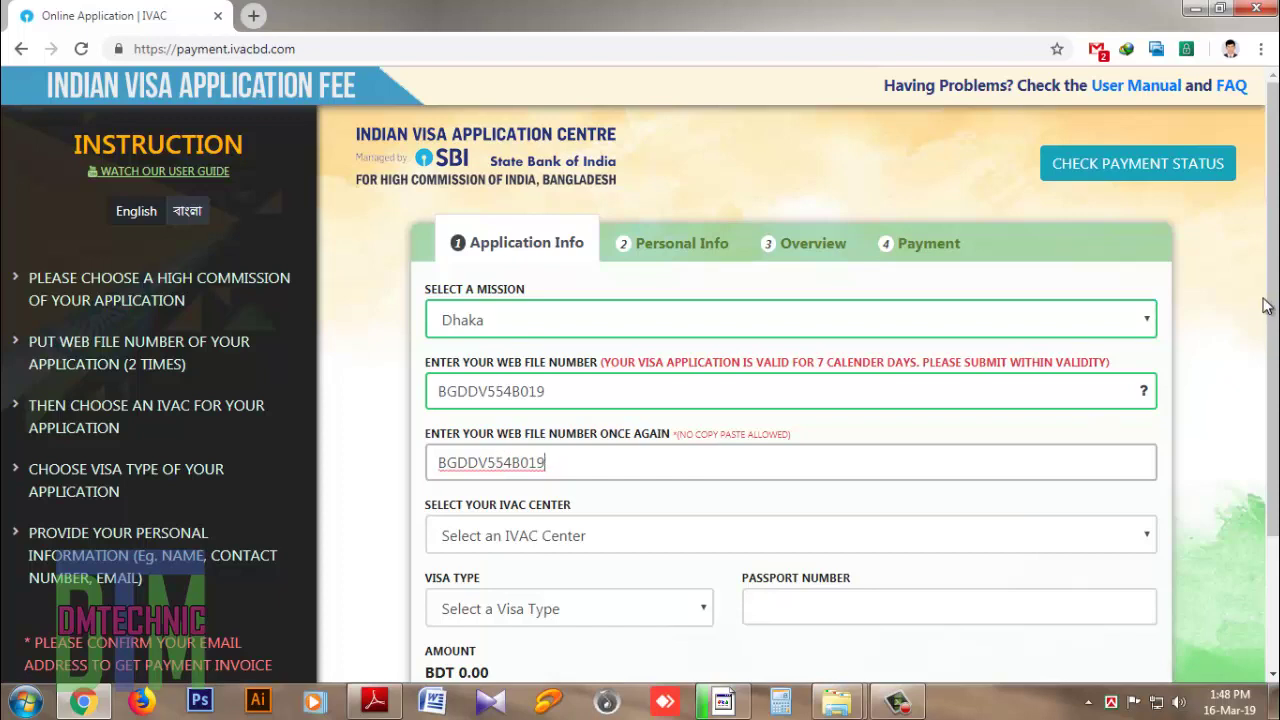
scroll(1249, 357, down, 1)
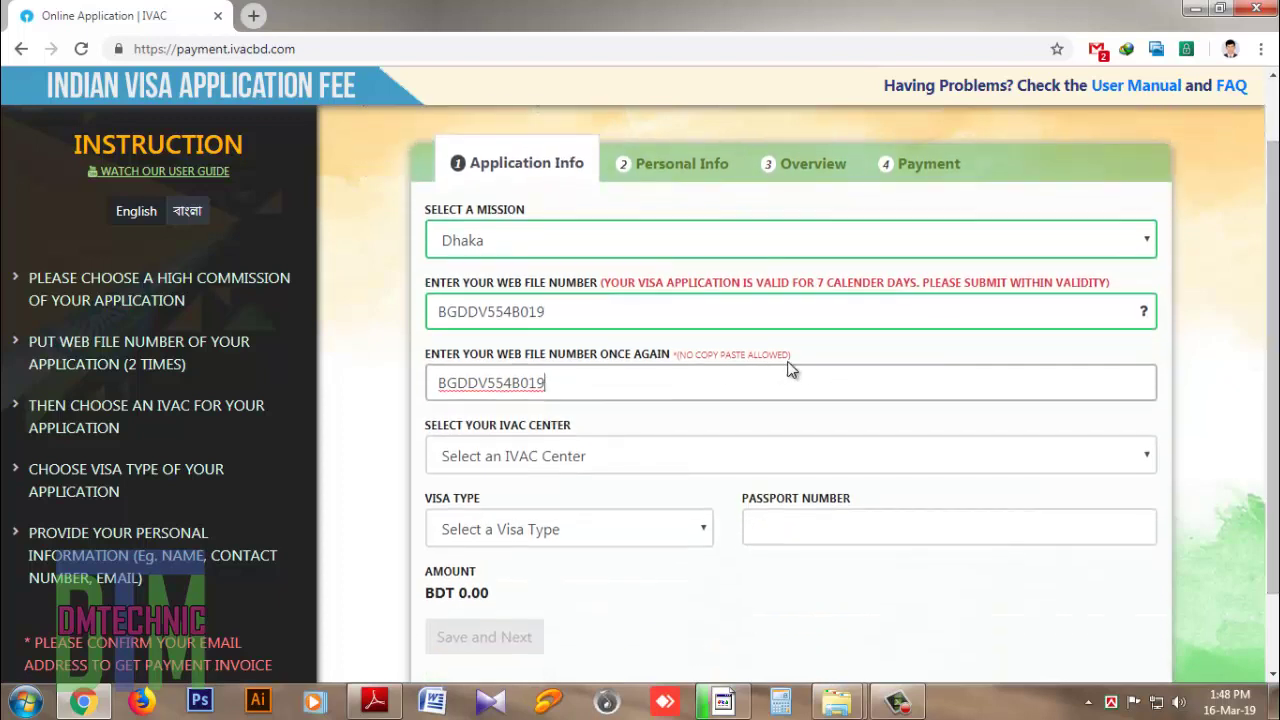
Step: Set the IVAC center to IVAC, Dhaka (JFP) and the visa type to Tourist Visa
click(540, 462)
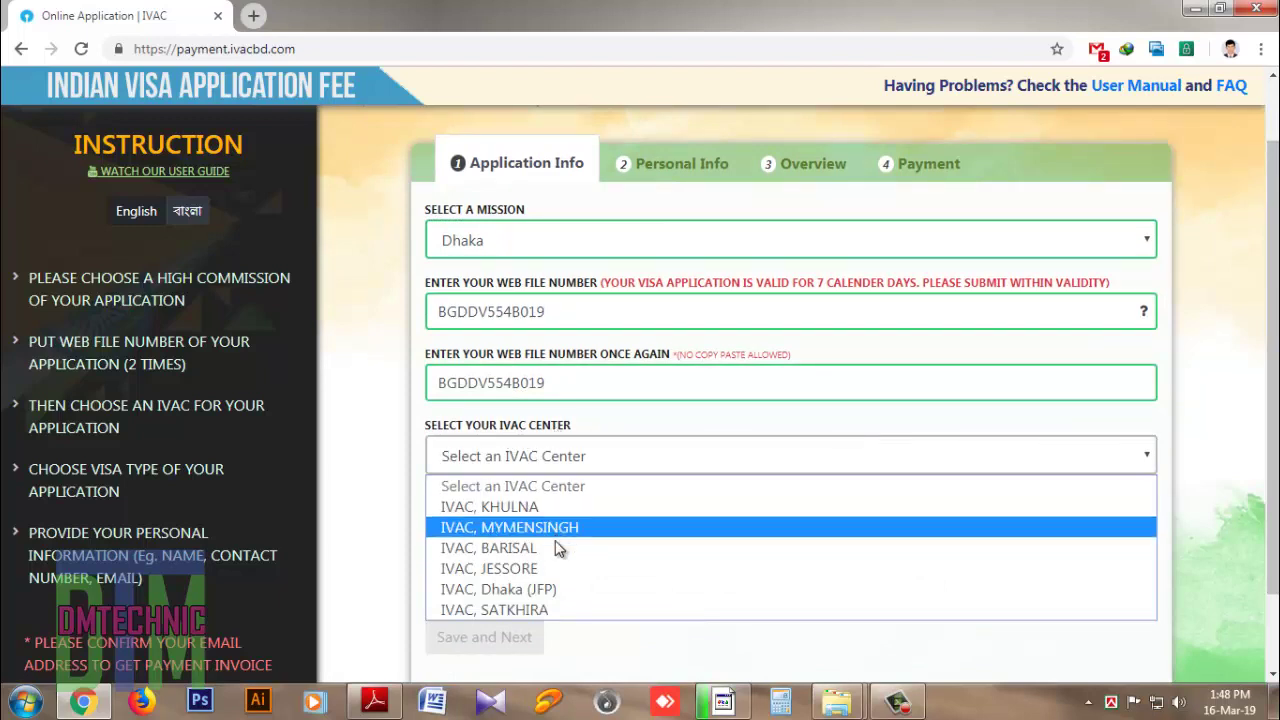
click(548, 592)
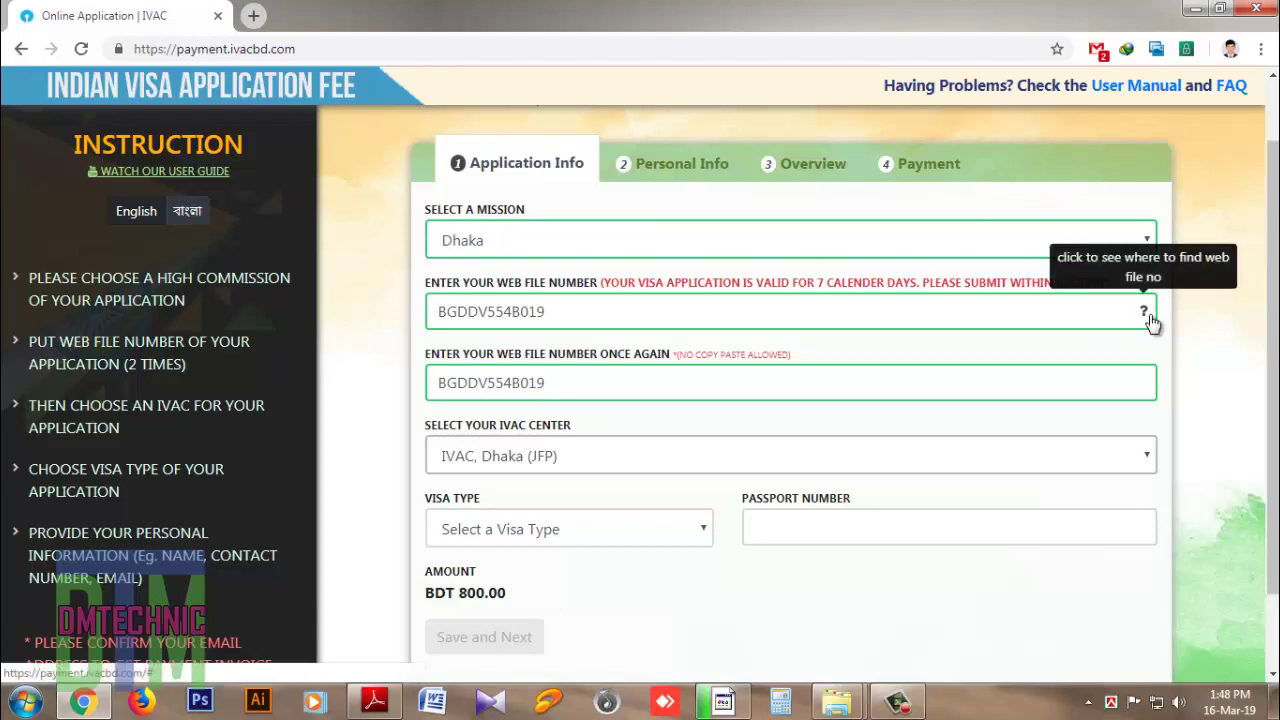
scroll(1258, 348, down, 2)
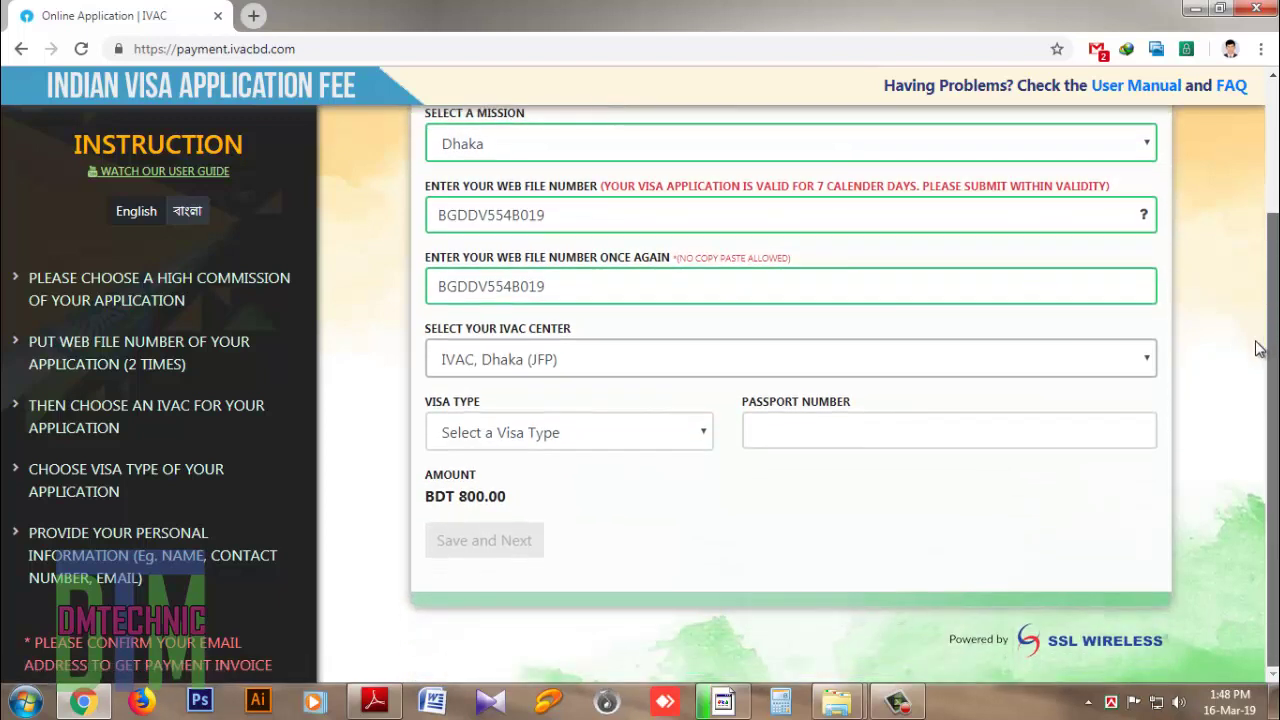
click(546, 433)
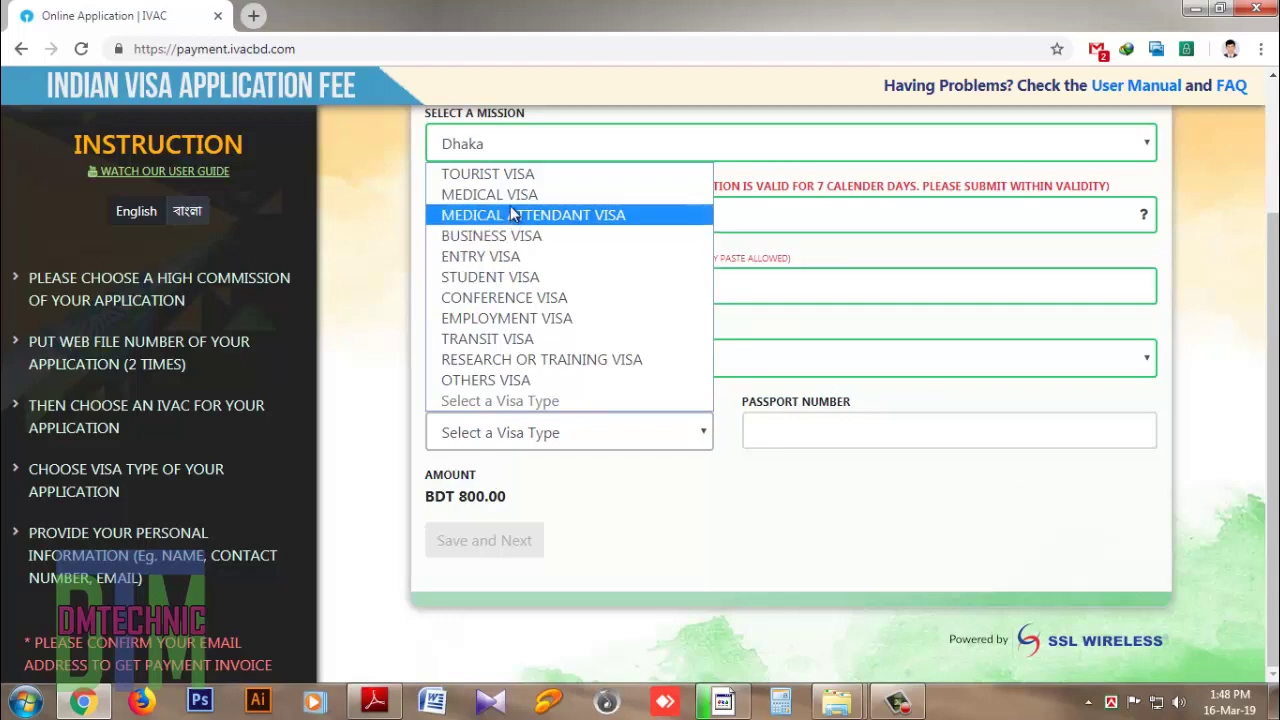
click(514, 174)
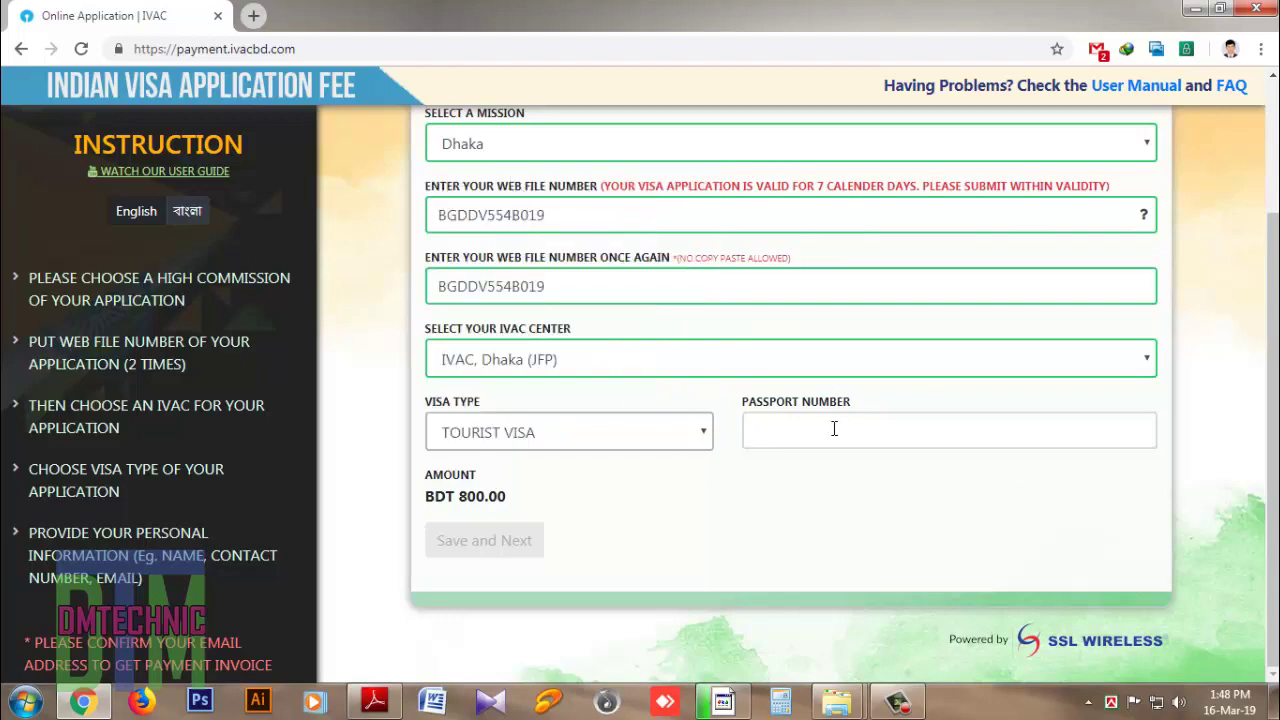
Step: Enter the applicant's passport number
click(797, 441)
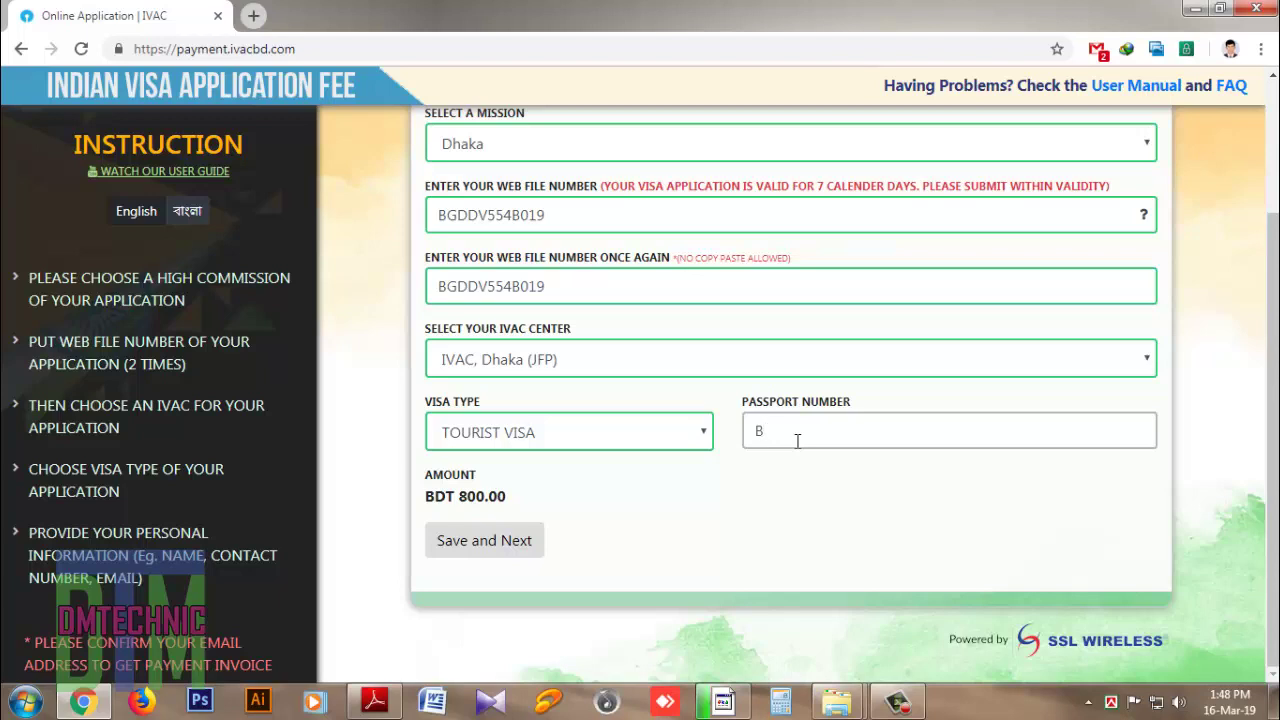
Step: Save the application info, then fill in the applicant's full name, e-mail address and contact number
click(505, 541)
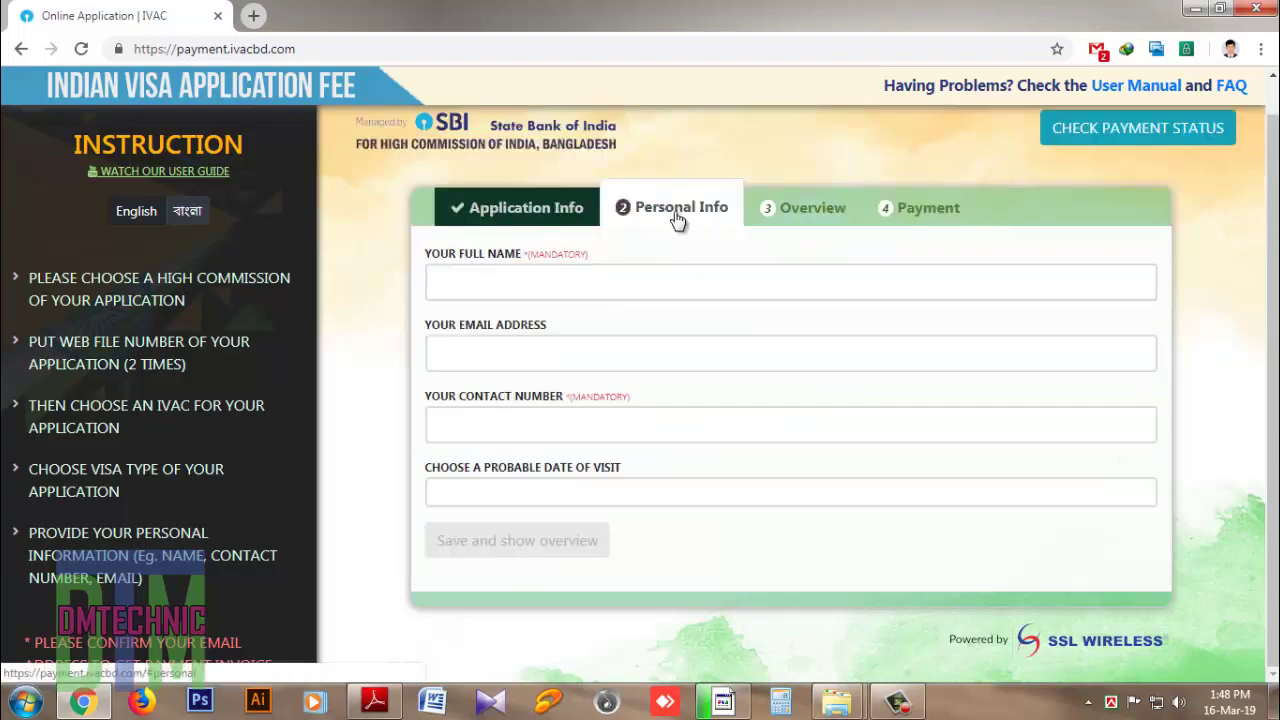
click(552, 281)
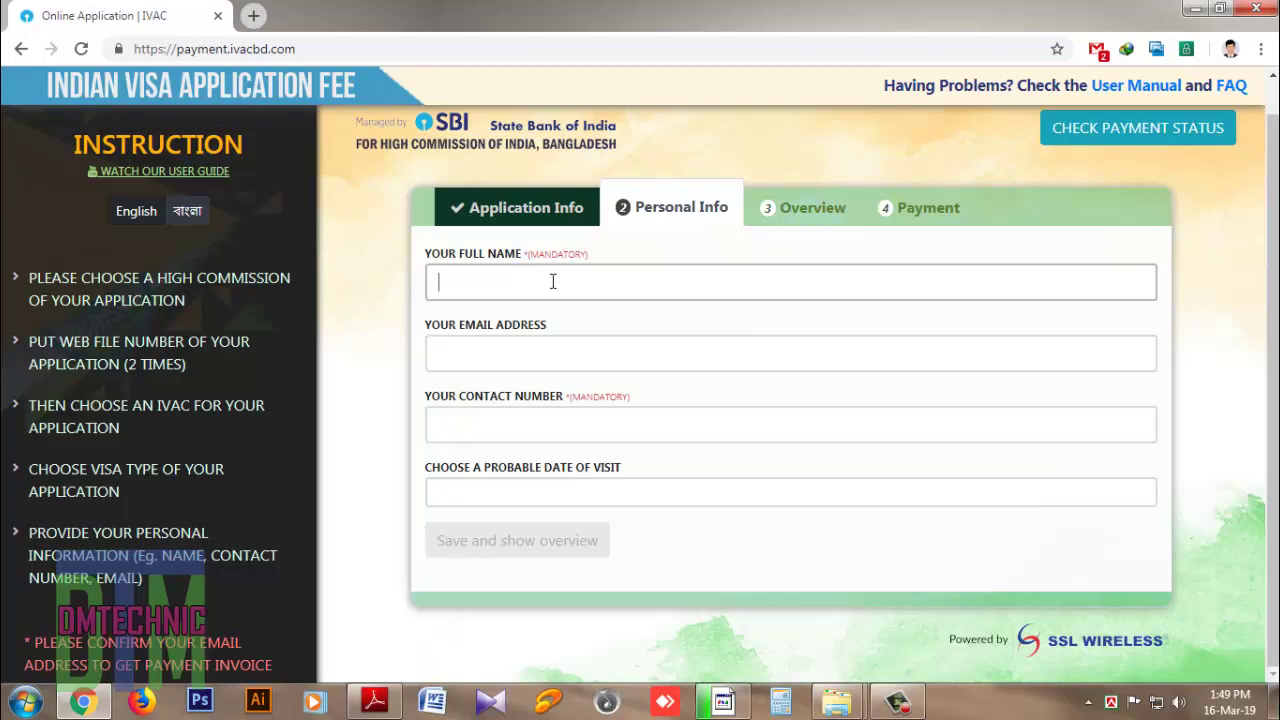
click(485, 352)
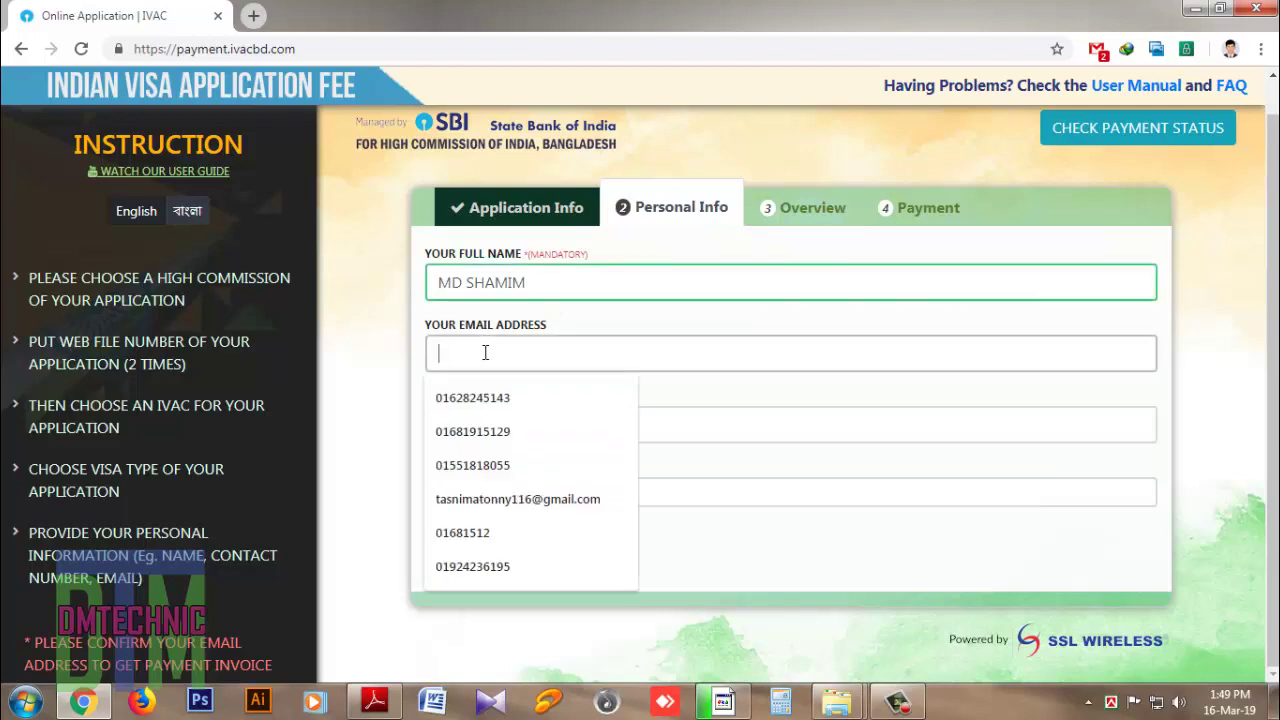
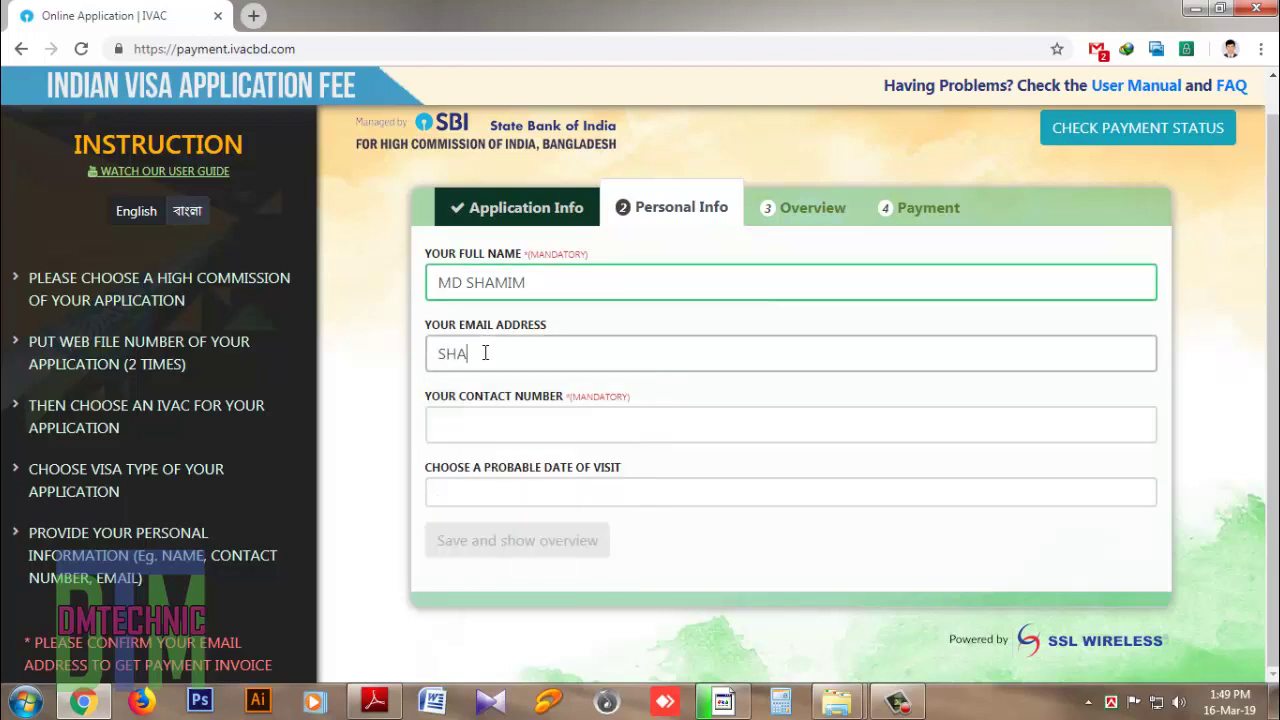
click(483, 433)
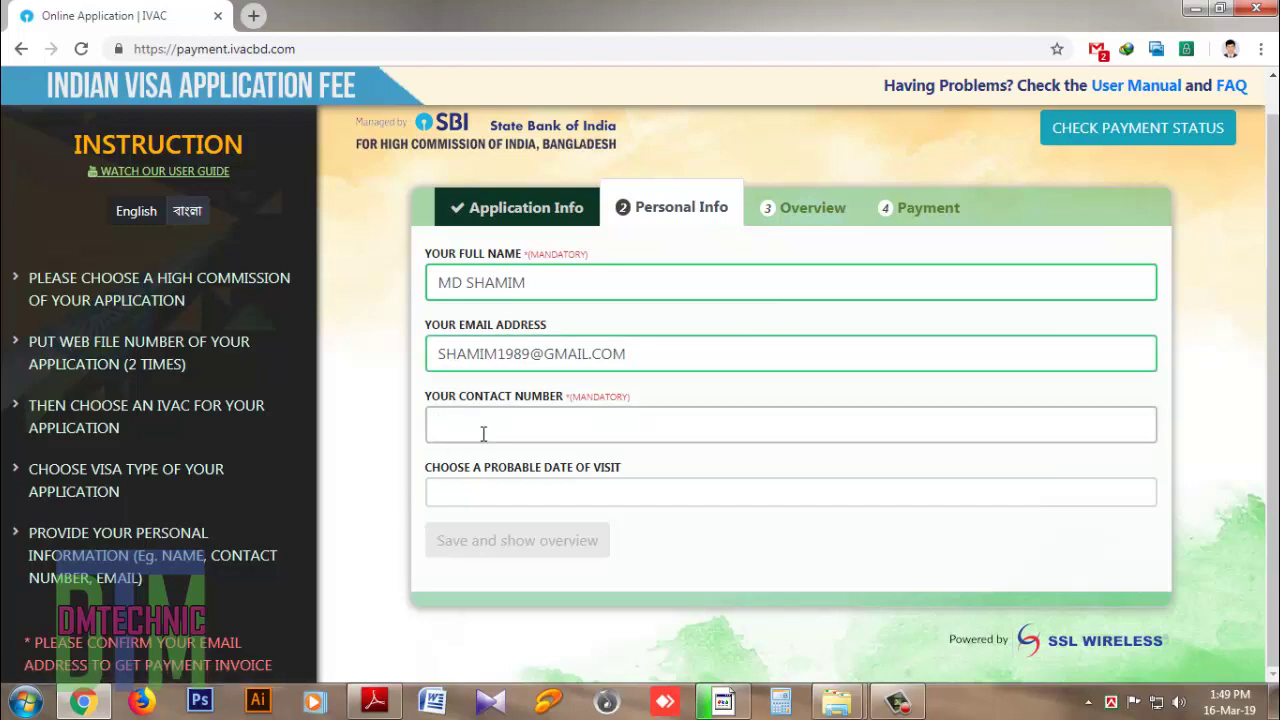
Step: Set the visit date to 30-03-2019 and save the personal details to show the overview
click(514, 493)
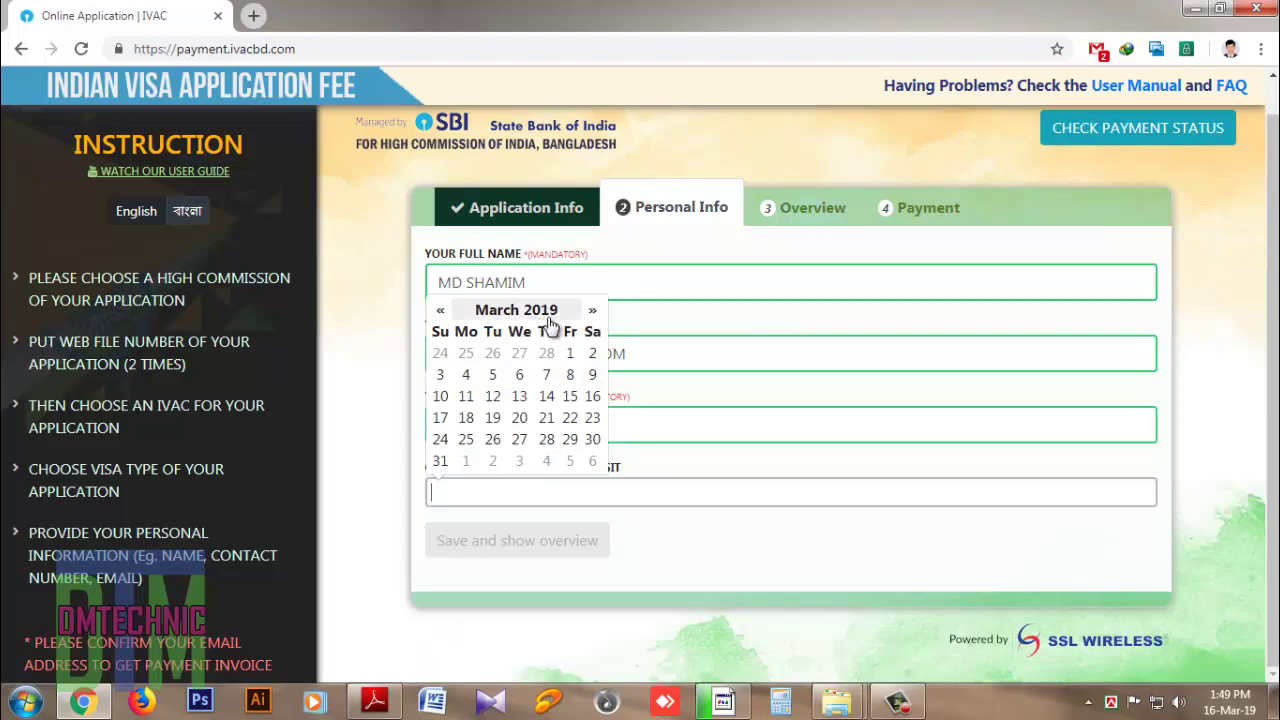
click(441, 463)
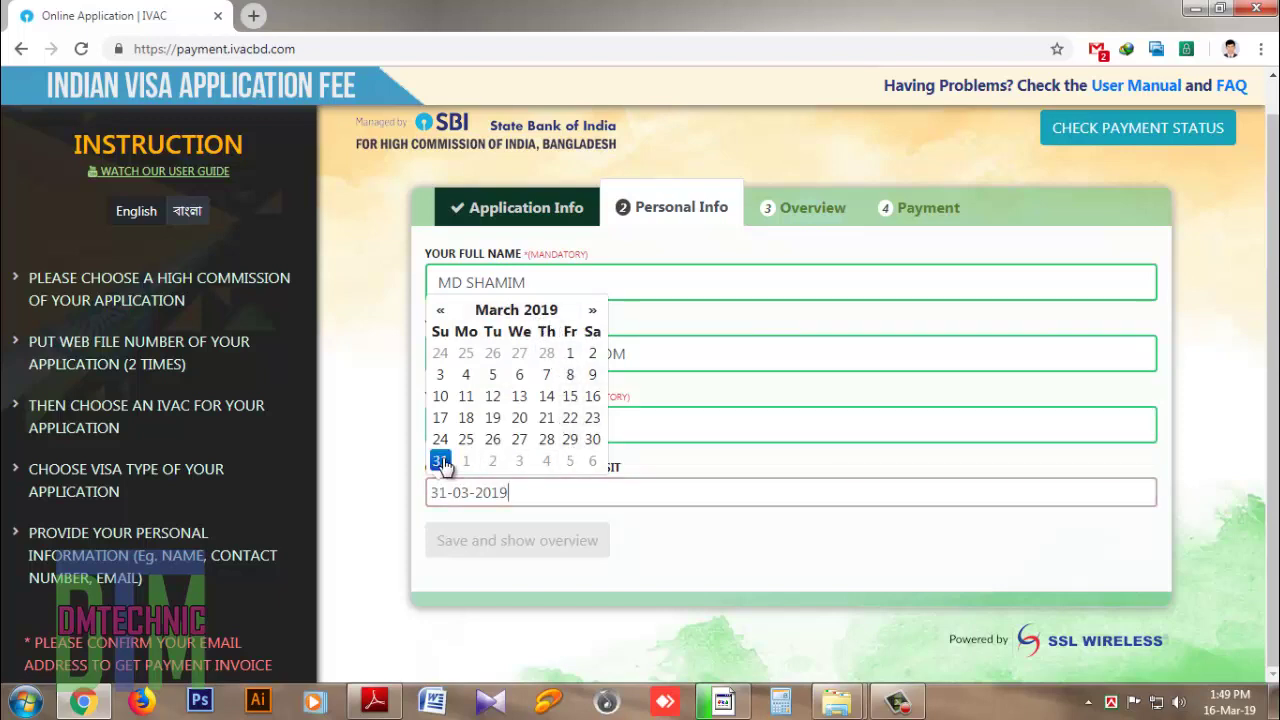
click(593, 443)
click(689, 517)
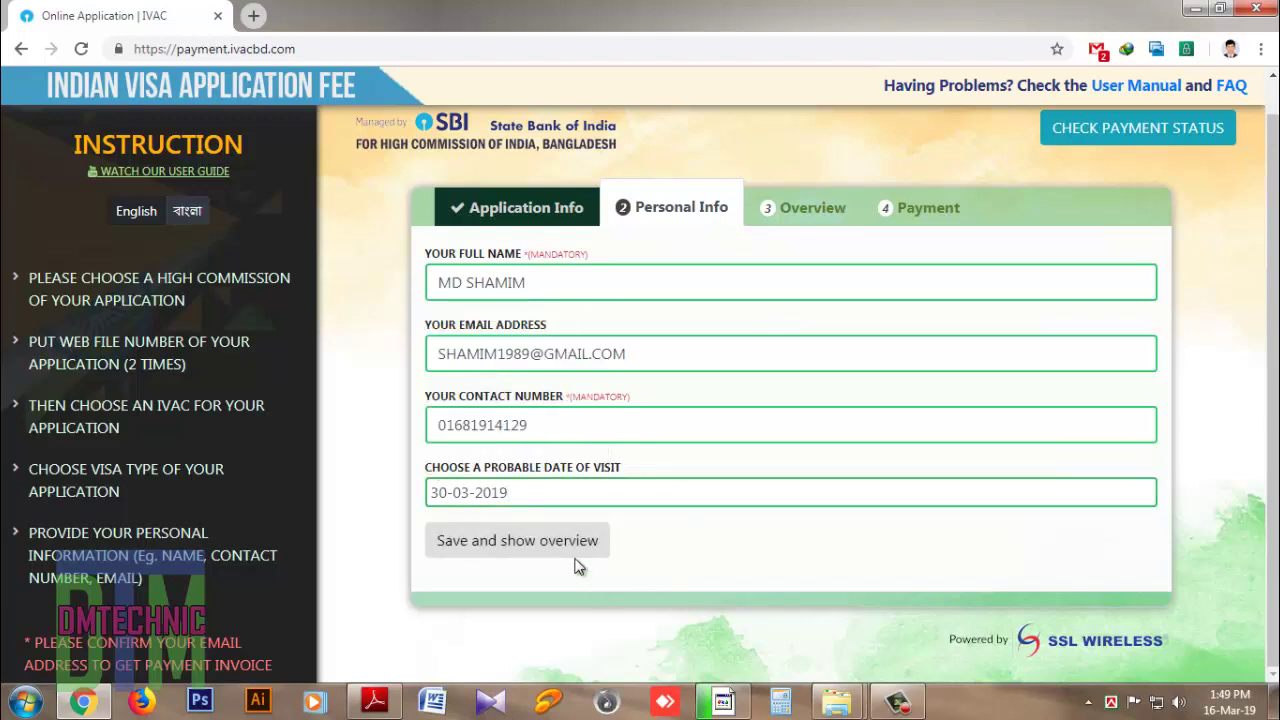
click(519, 548)
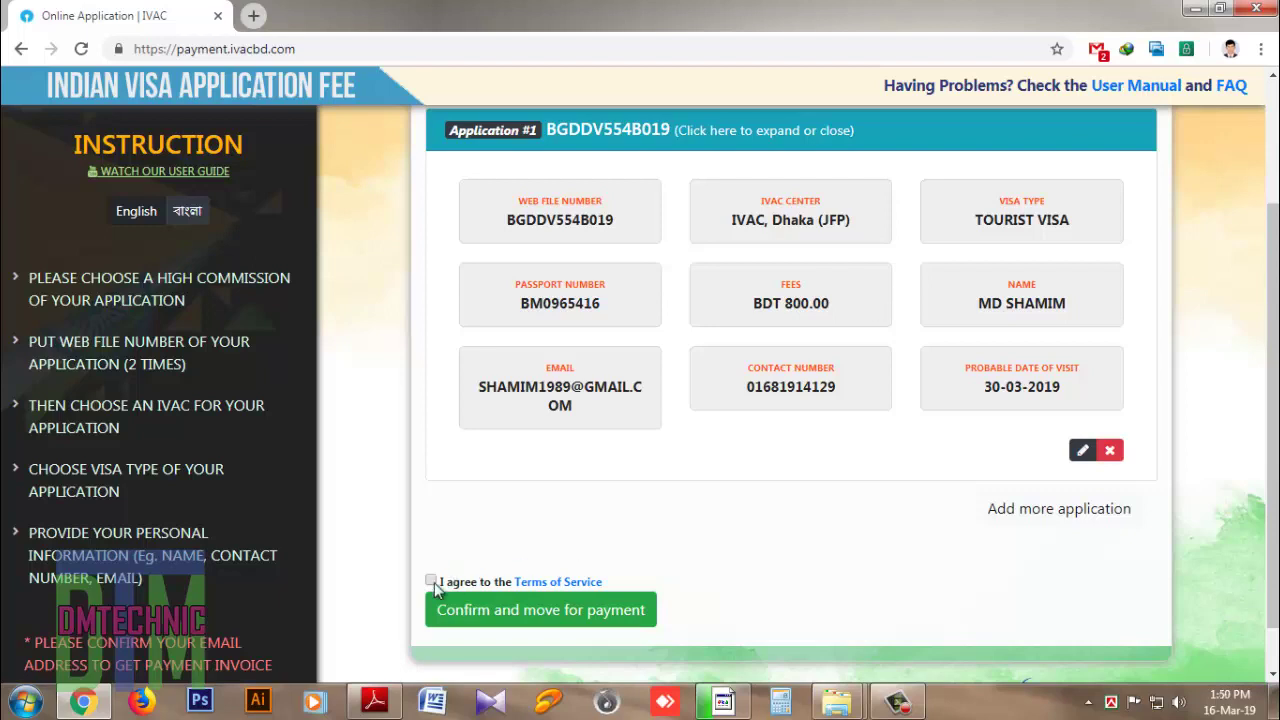
Step: Confirm the reviewed application to move on to payment of 824 BDT
click(545, 612)
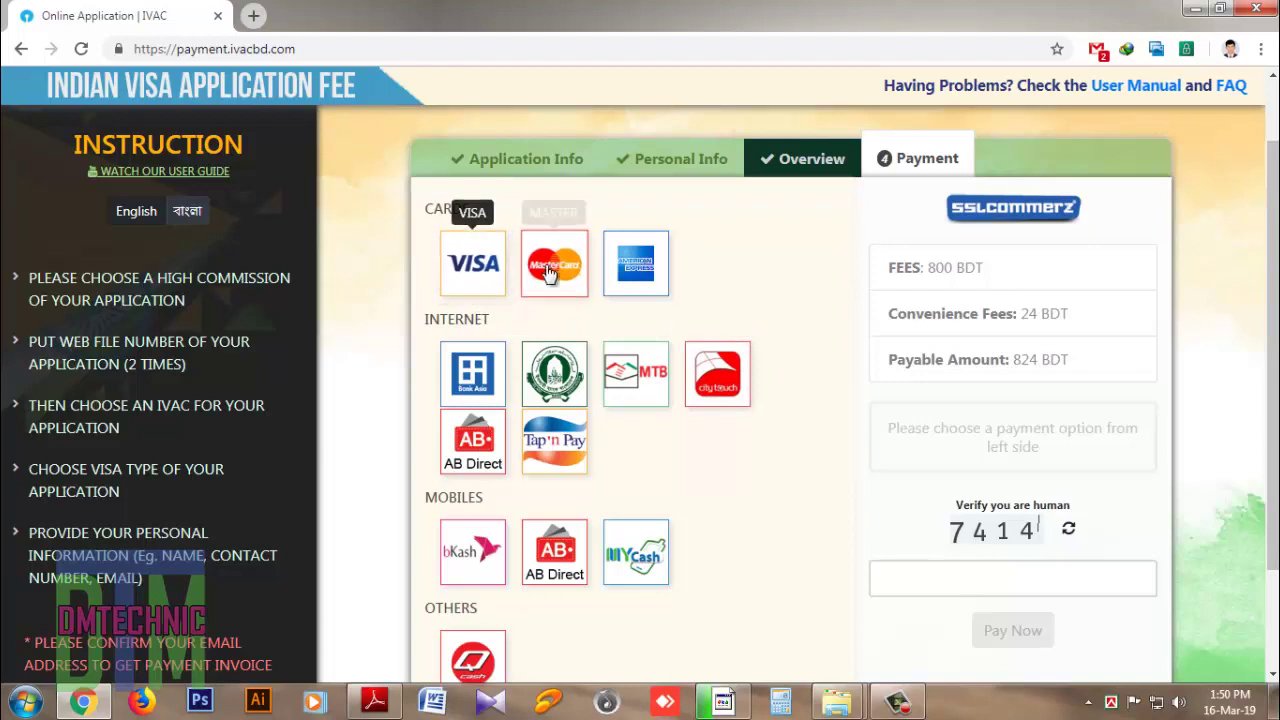
Step: Pay with bKash: select it under Mobiles, enter the verification code and submit with Pay Now
click(478, 560)
click(950, 579)
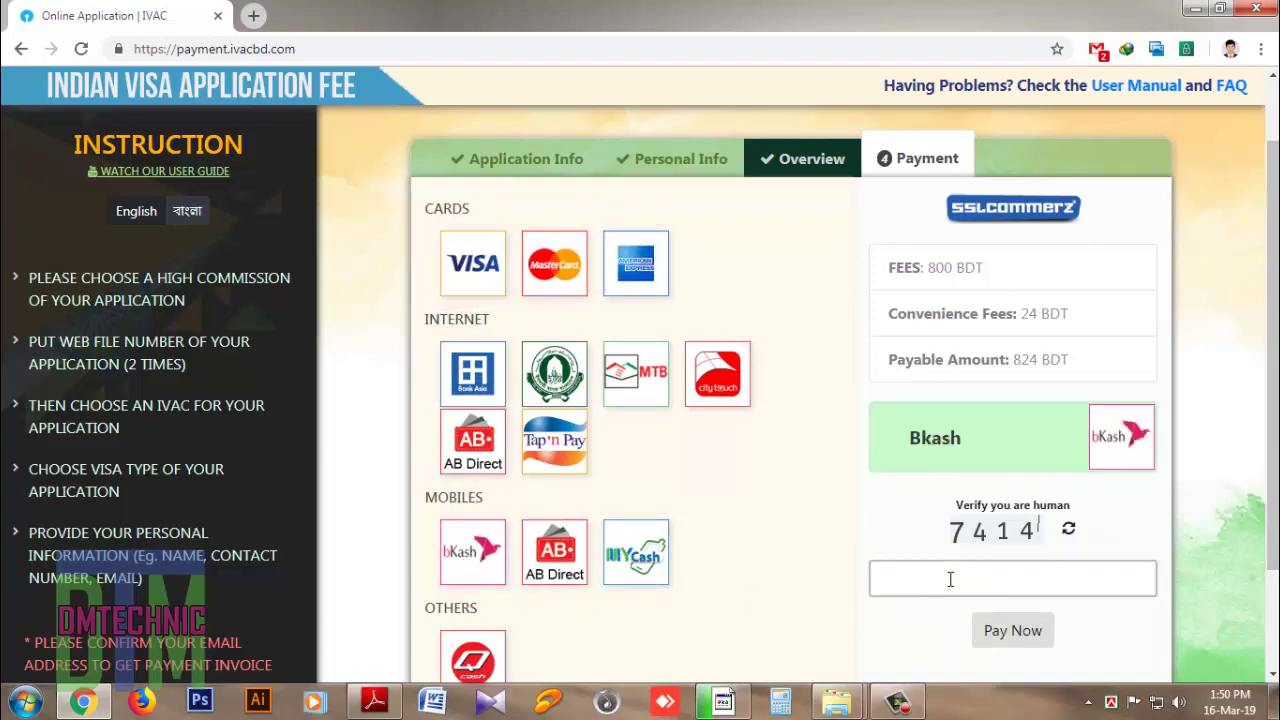
text(7414)
click(1015, 632)
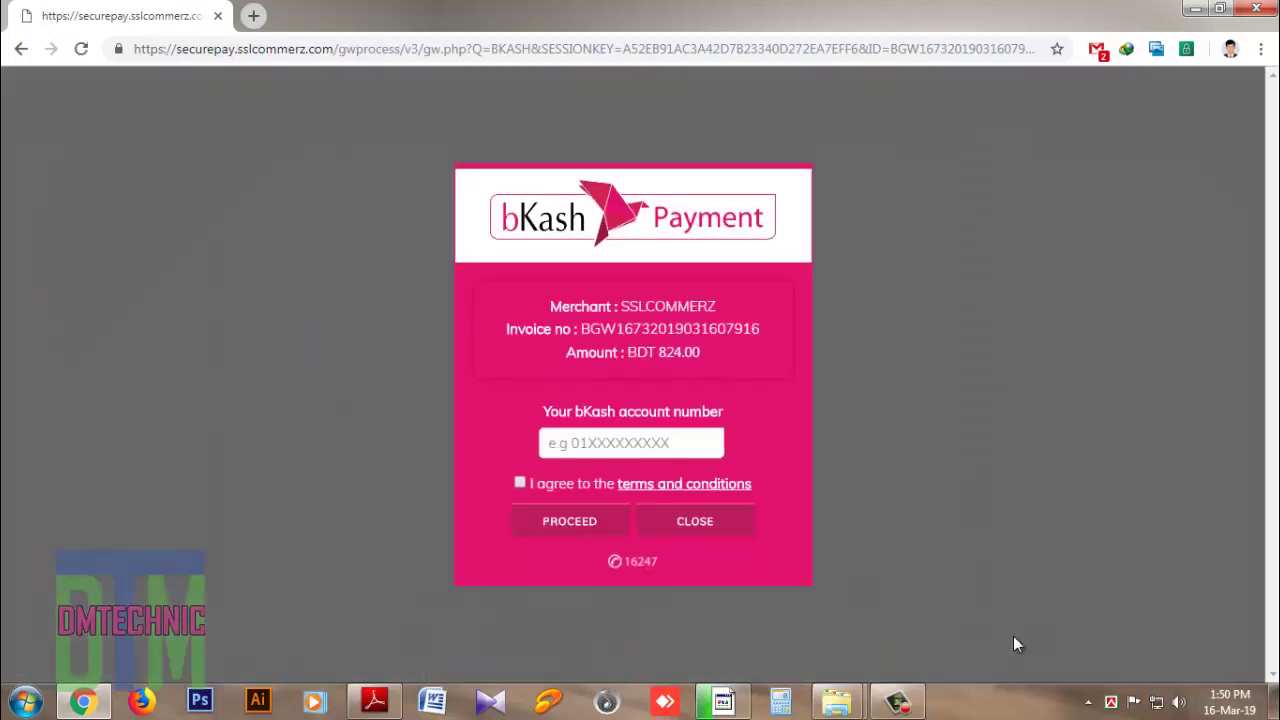
Step: On the BDT 824.00 bKash invoice, start typing an account number, then clear the field
click(563, 443)
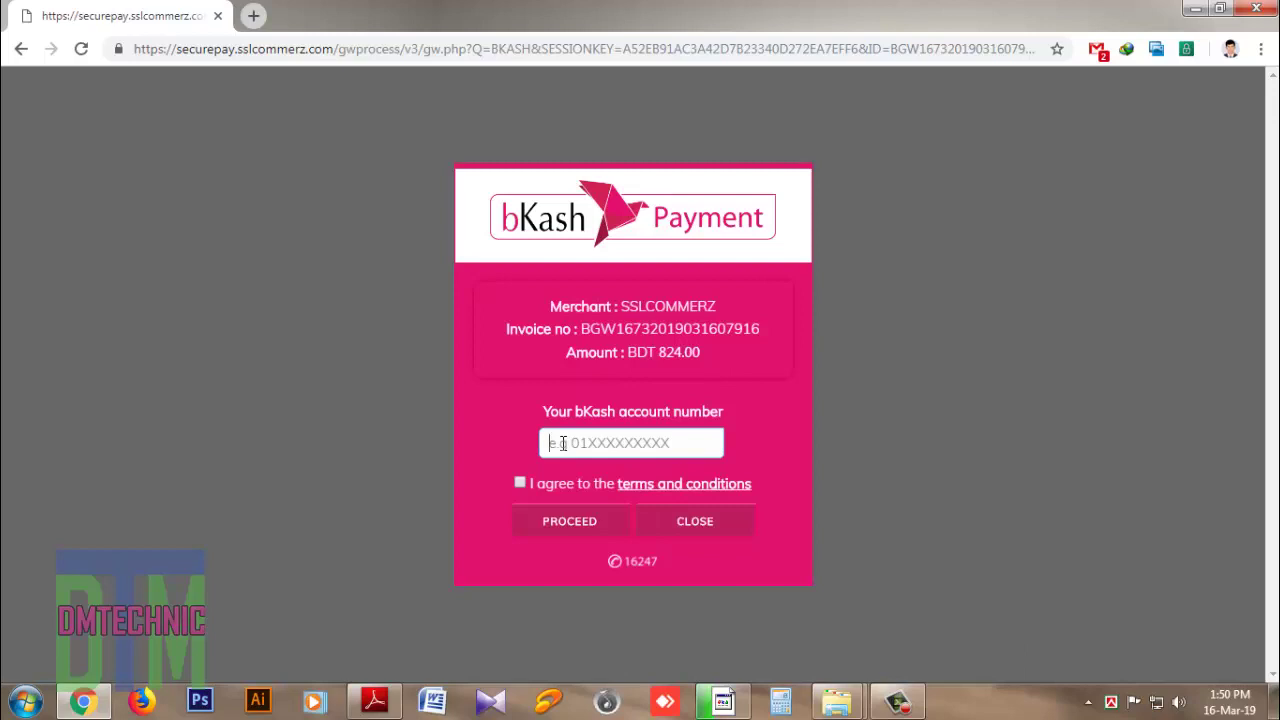
text(01)
key(BackSpace)
key(BackSpace)
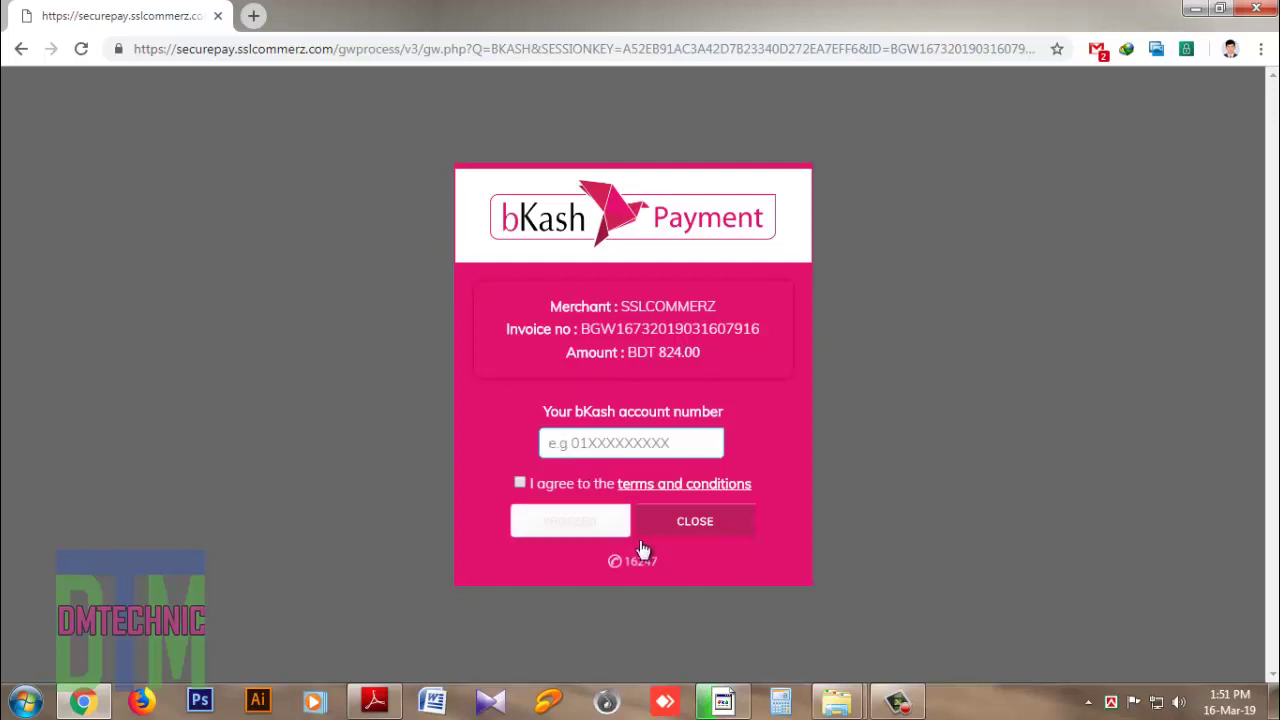
click(897, 701)
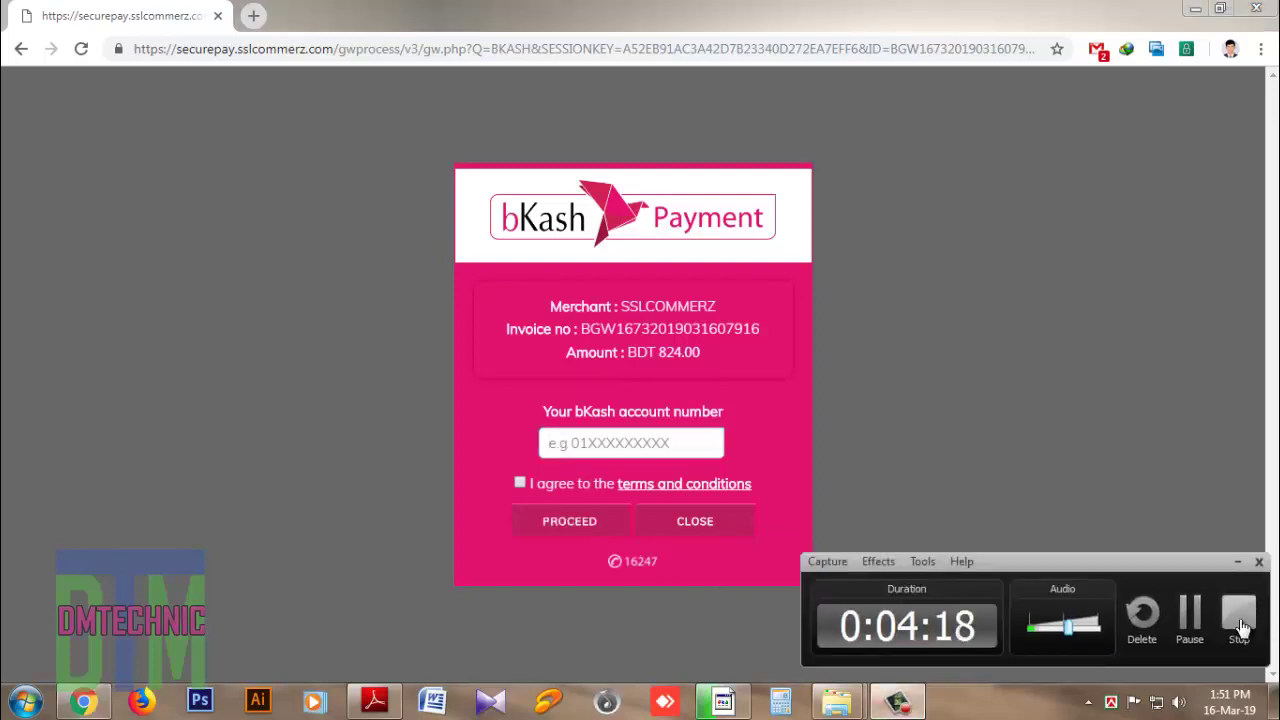